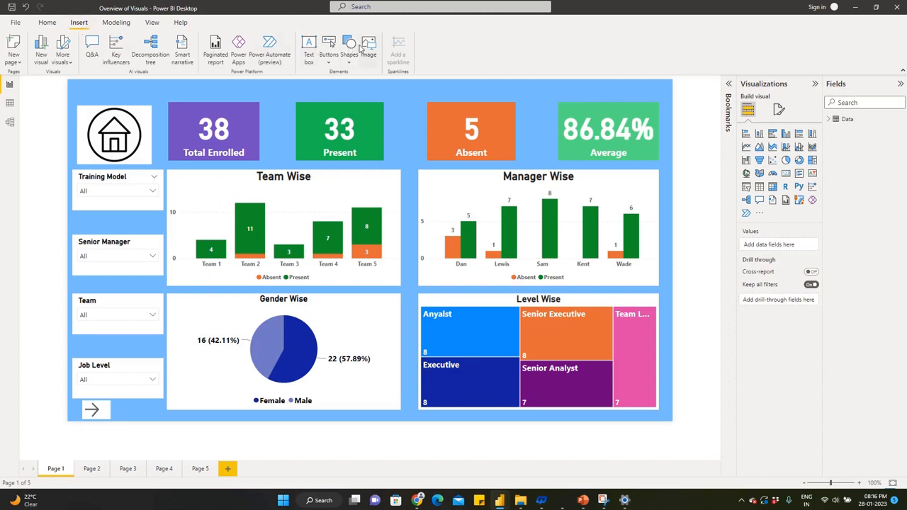
- Insert the image SUM Icon.jpg from the Power BI Training folder and place it, shrunk, between the Total Enrolled and Present cards
left_click(363, 49)
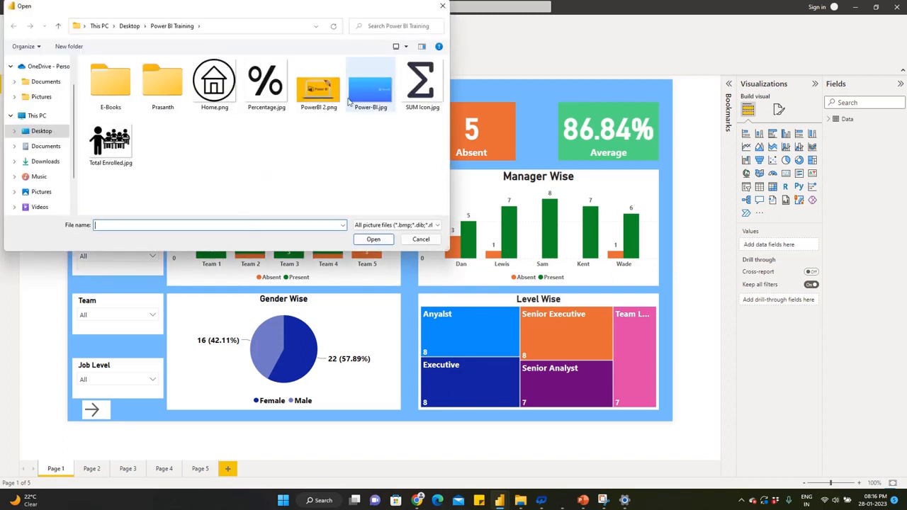
left_click(50, 133)
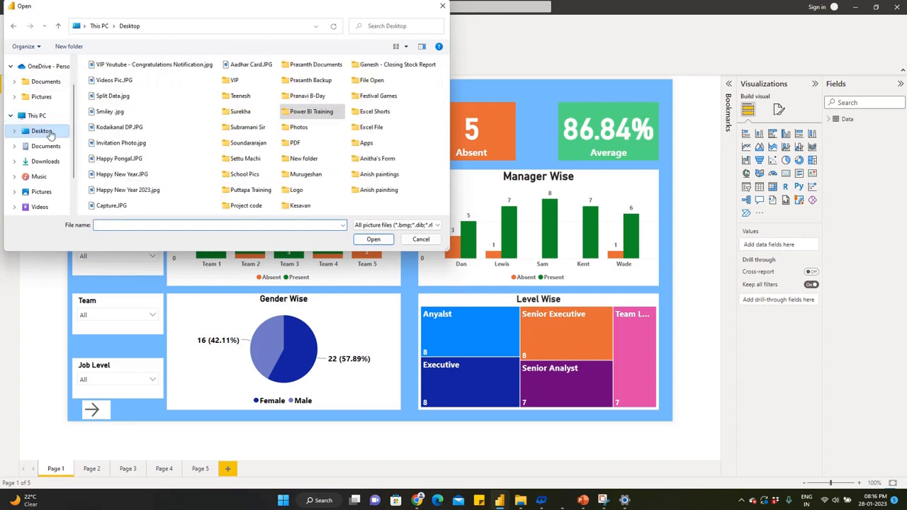
double_click(309, 113)
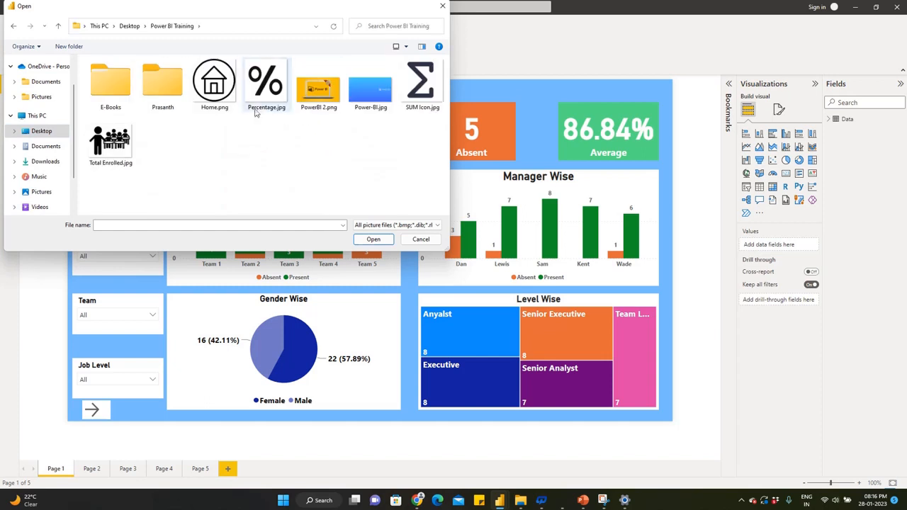
left_click(428, 88)
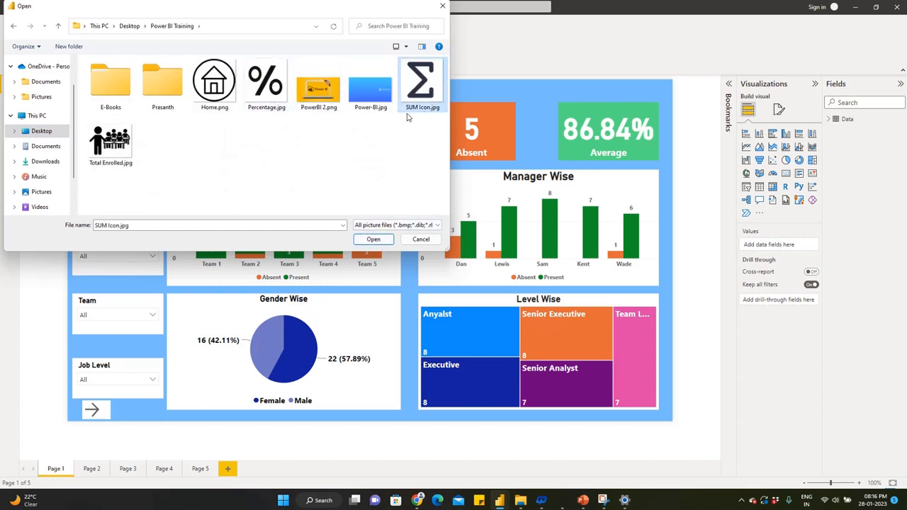
left_click(373, 239)
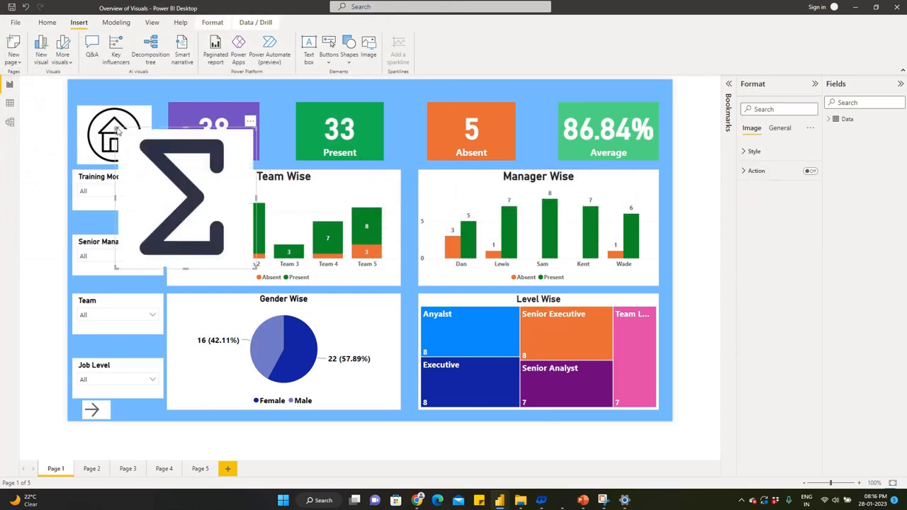
left_click_drag(118, 131, 273, 135)
left_click(401, 142)
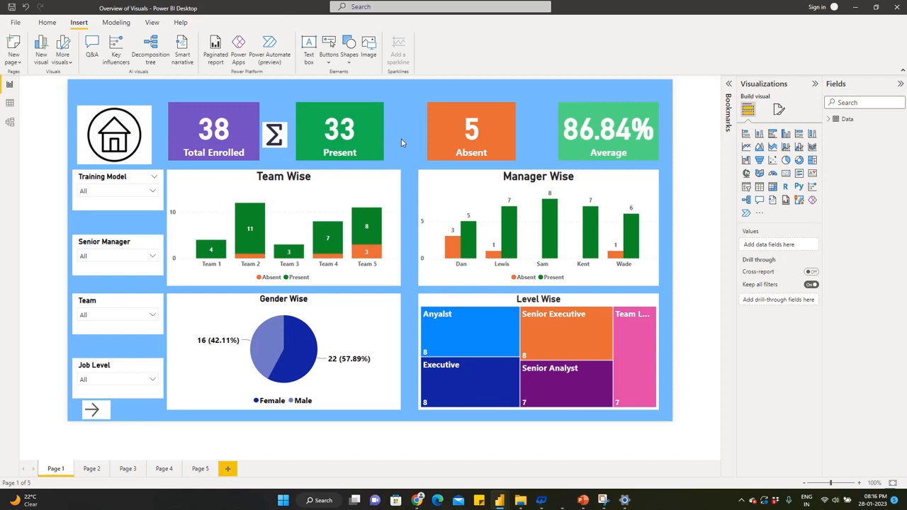
- Insert the image Total Enrolled.jpg and shrink it to a small icon near the Present card
left_click(368, 48)
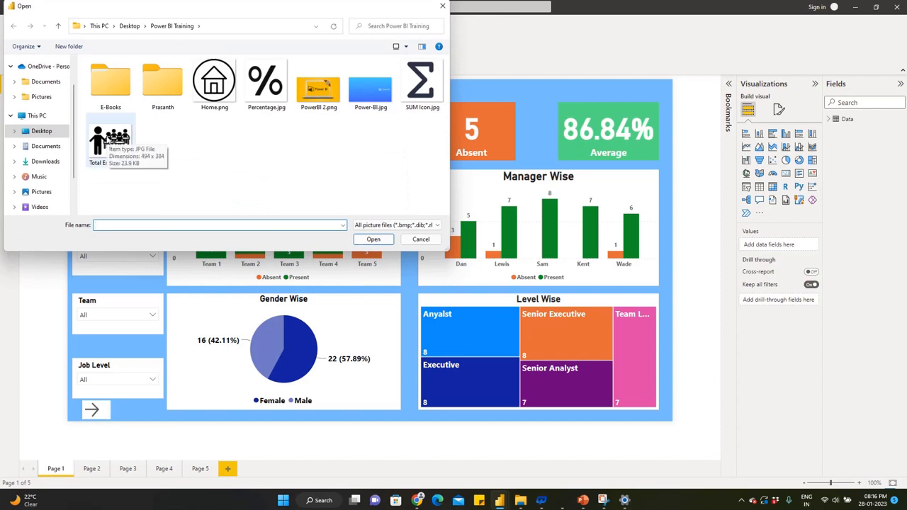
left_click(106, 142)
left_click(373, 239)
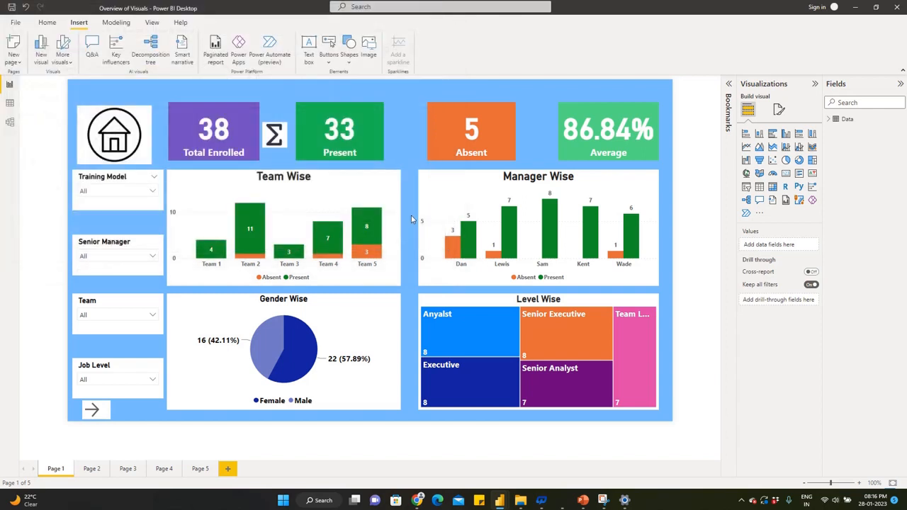
left_click_drag(115, 117, 221, 207)
left_click_drag(233, 245, 132, 125)
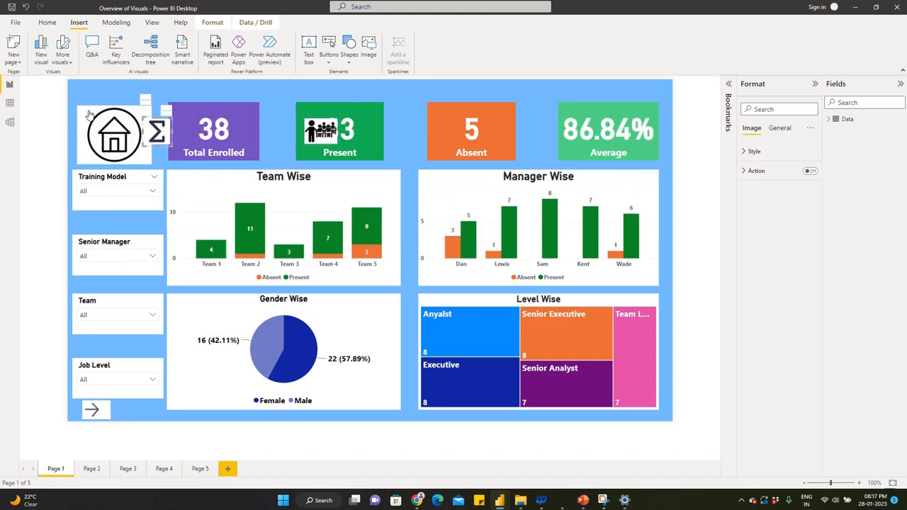
- Shrink the home image, then position the sum icon before the Total Enrolled card and the people icon before the Present card
left_click(112, 135)
left_click_drag(151, 163, 129, 147)
left_click_drag(159, 132, 150, 128)
left_click_drag(312, 125, 290, 116)
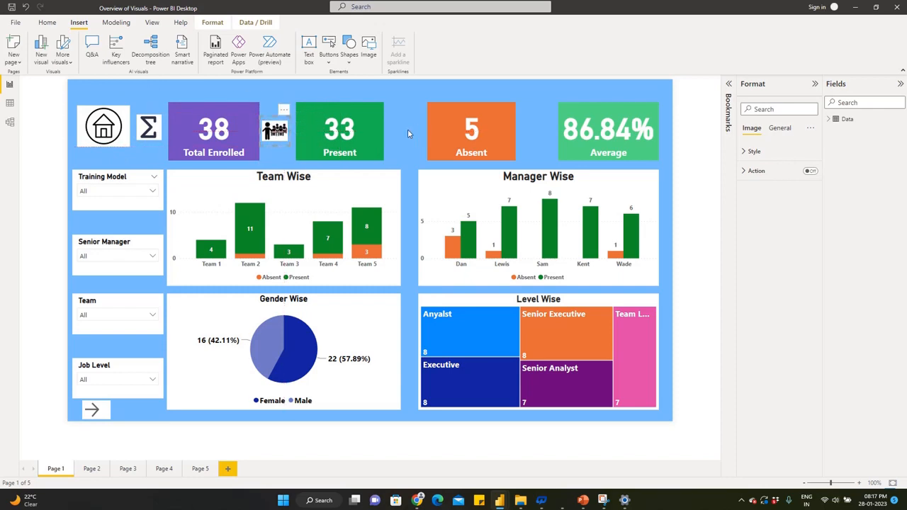
- Insert the image Percentage.jpg and place it as a small icon between the Absent and Average cards
left_click(407, 129)
key("alt+Tab")
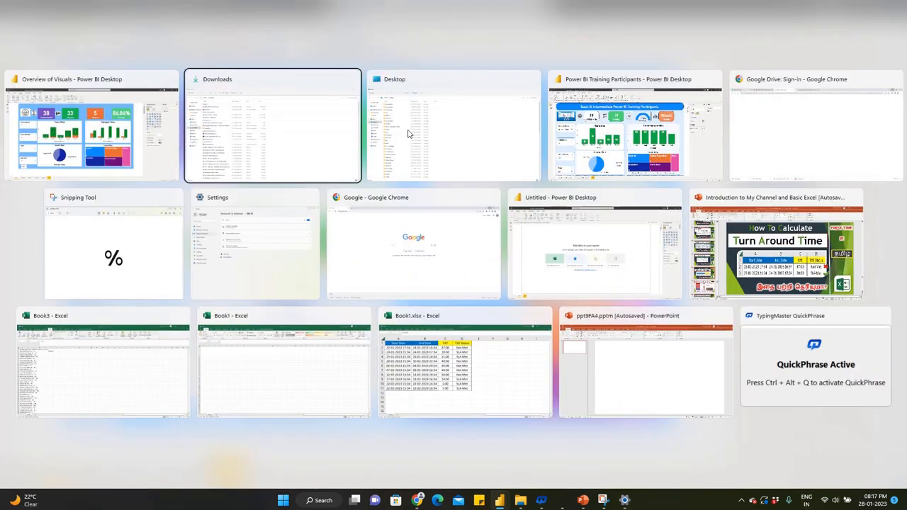
key("Escape")
left_click(398, 44)
left_click(275, 81)
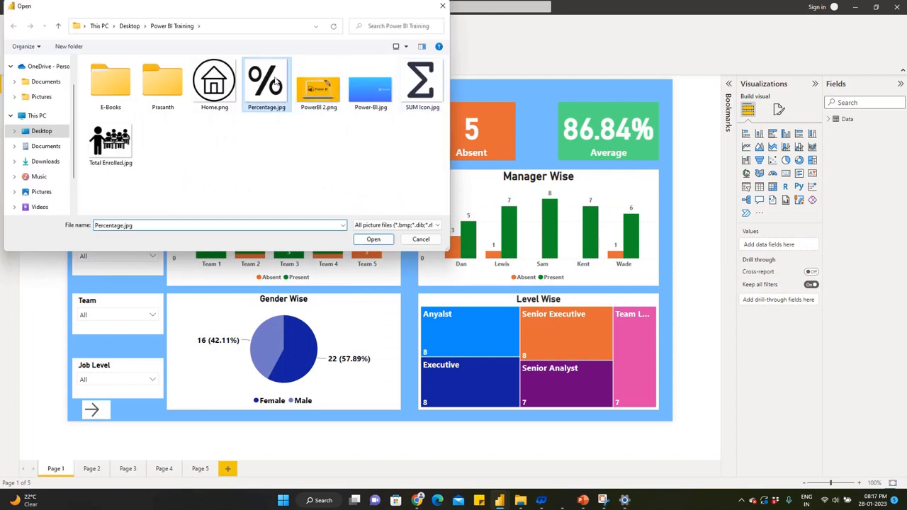
left_click(372, 239)
left_click_drag(388, 121, 524, 123)
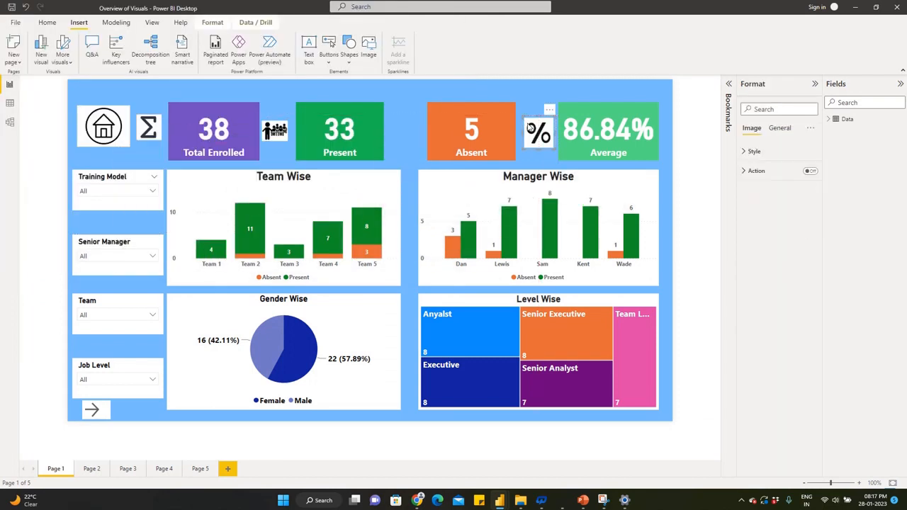
left_click(397, 132)
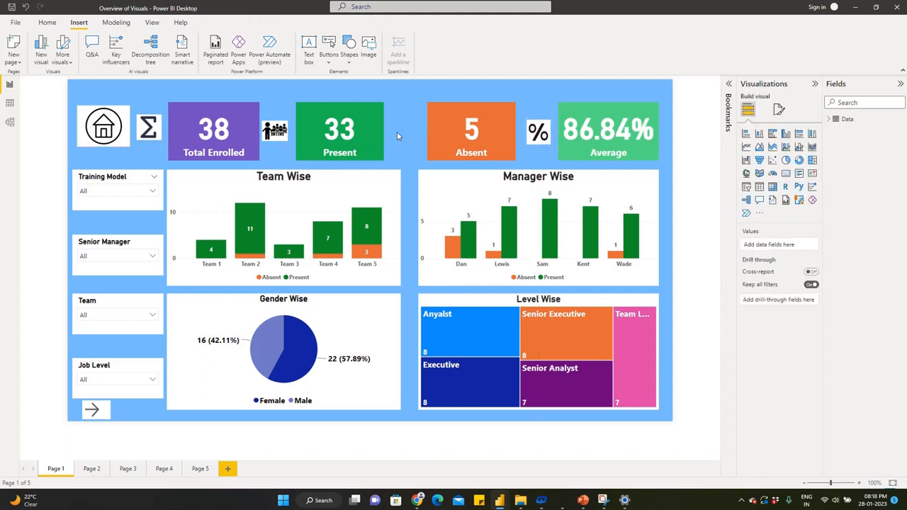
- Insert the image Absent.jpg, shrink it, and place it between the Present and Absent cards
left_click(368, 48)
double_click(215, 81)
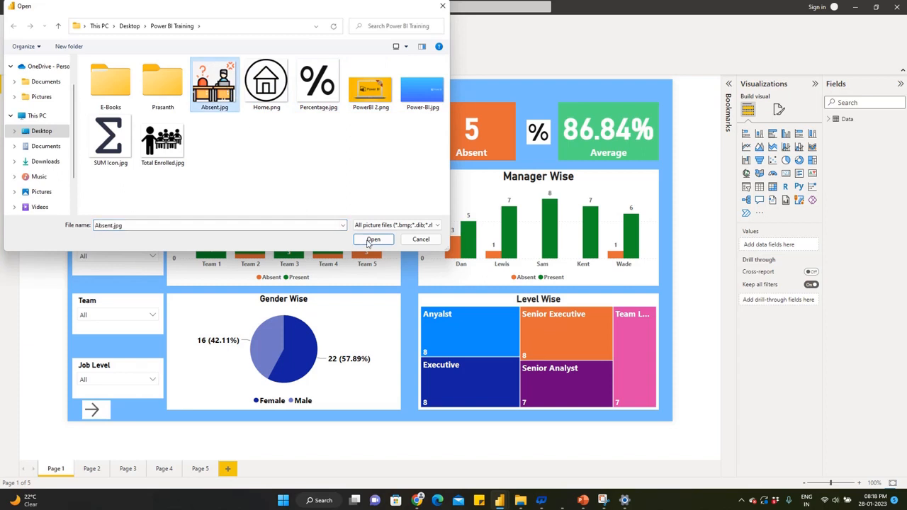
left_click_drag(118, 130, 224, 236)
left_click_drag(233, 245, 399, 125)
left_click(399, 100)
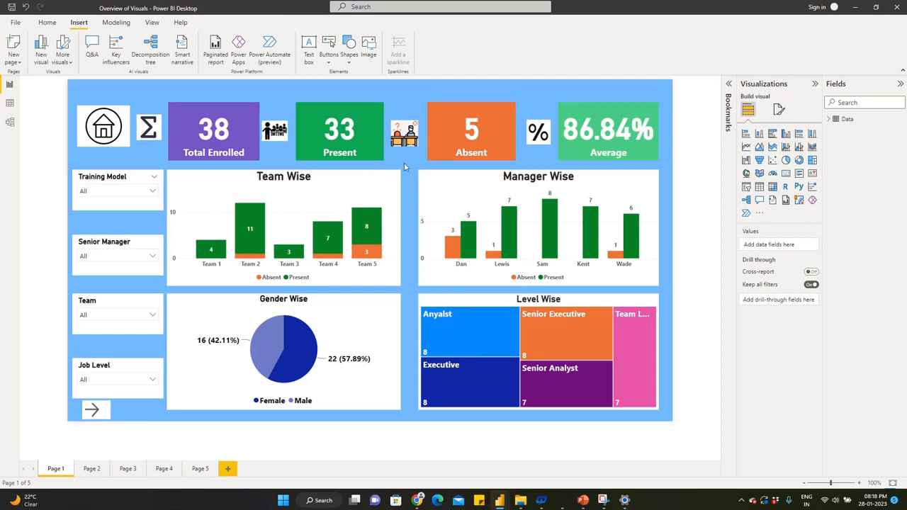
- Nudge the people icon and the absent icon into line with the other card icons
left_click(264, 125)
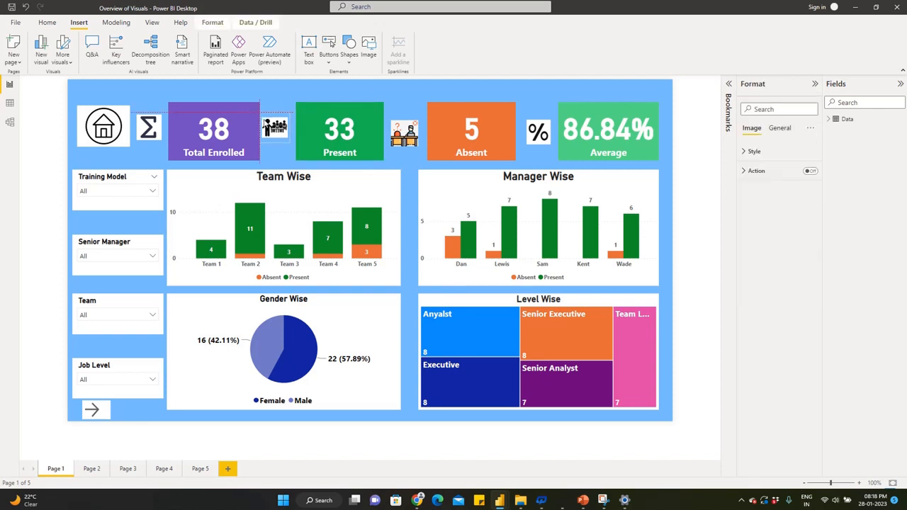
left_click_drag(397, 121, 405, 124)
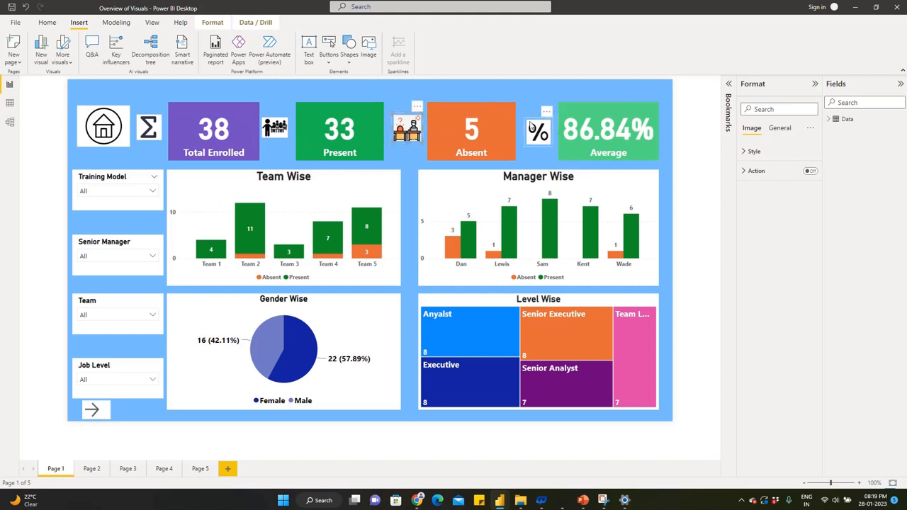
left_click(308, 87)
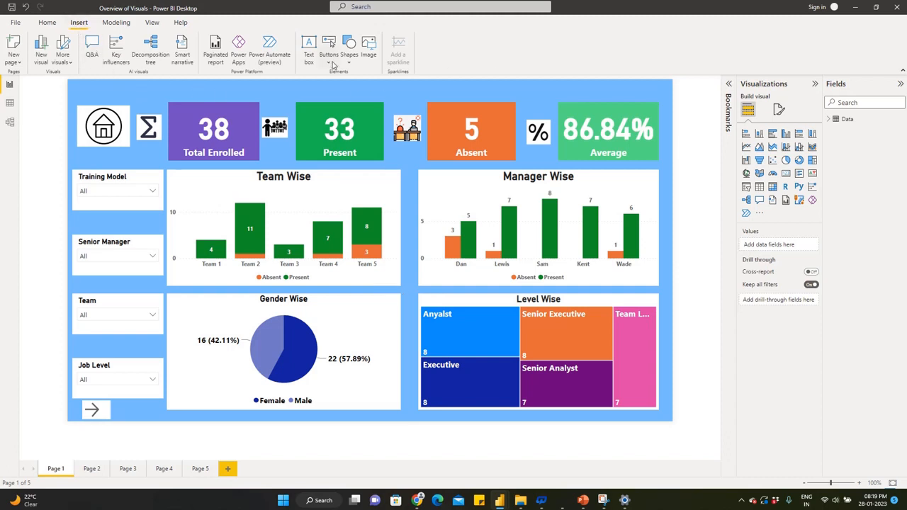
- Add a text box reading "Power BI Training Dashboard" and set its font size to 24
left_click(309, 48)
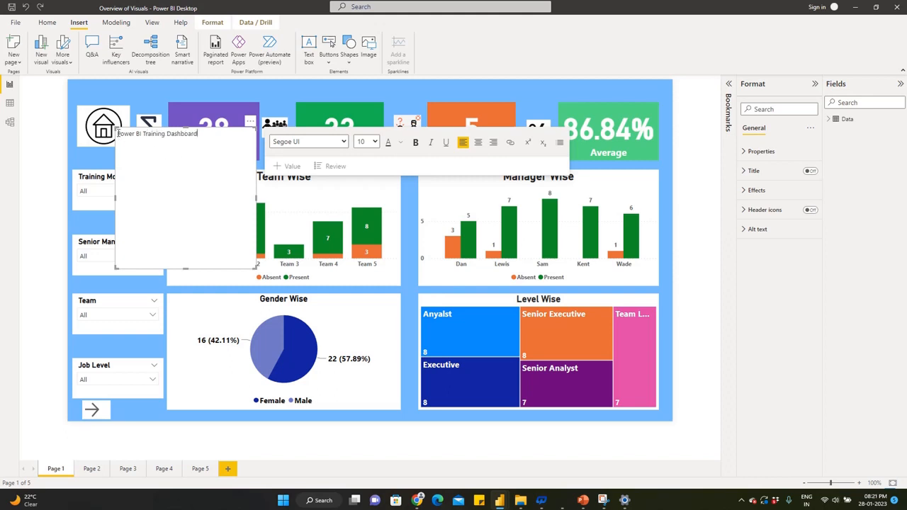
left_click_drag(117, 134, 201, 141)
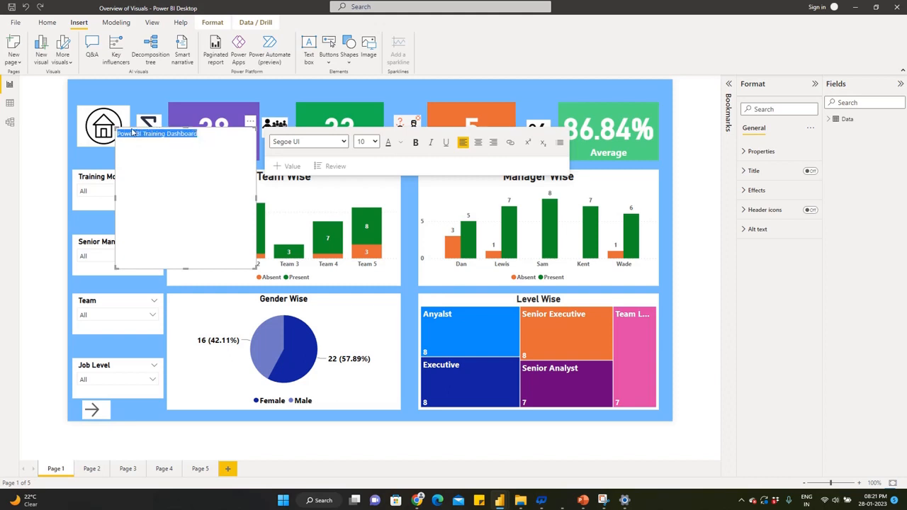
left_click(374, 142)
left_click(365, 250)
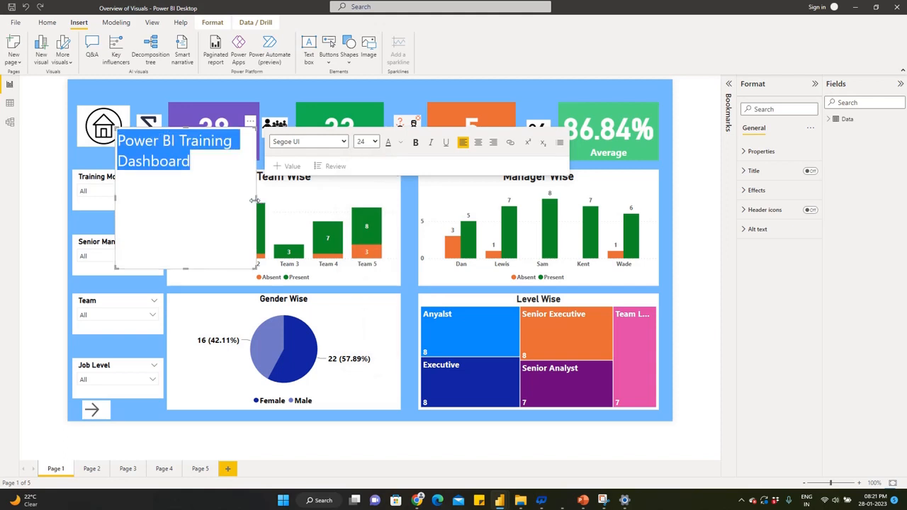
- Widen the title text box, reduce its height to a single-line banner, and centre the text
left_click_drag(257, 202, 457, 201)
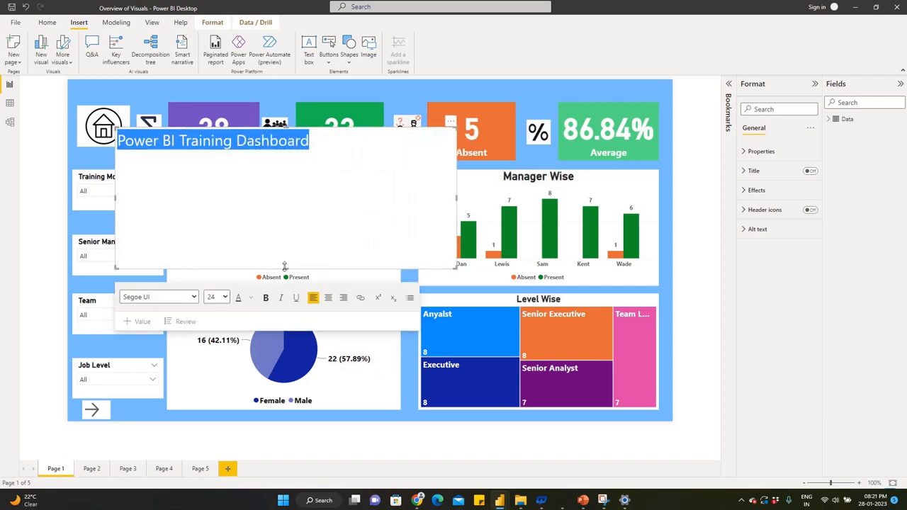
left_click_drag(287, 268, 286, 152)
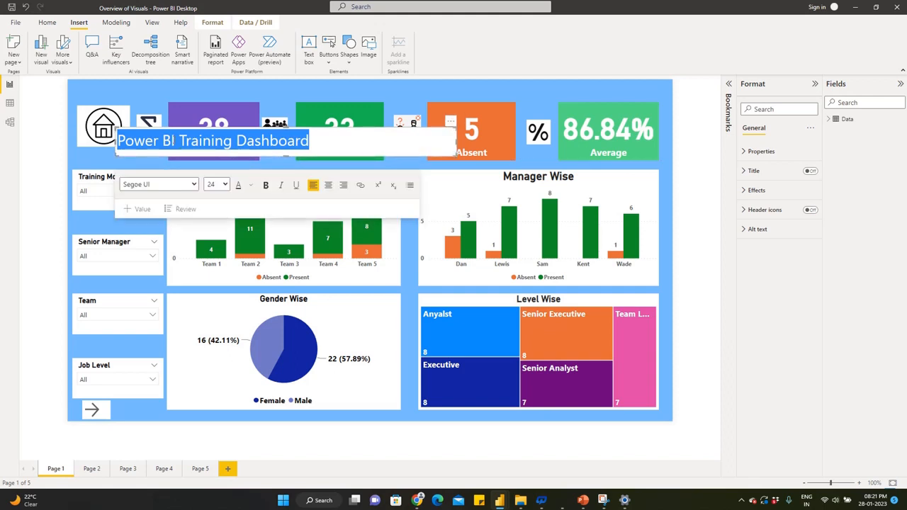
left_click(327, 186)
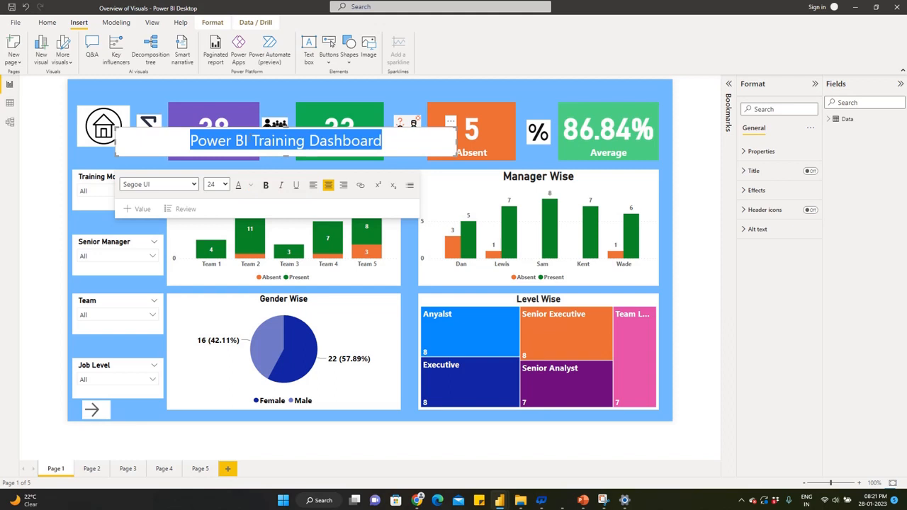
- Set the font colour of the dashboard title to white
left_click(251, 185)
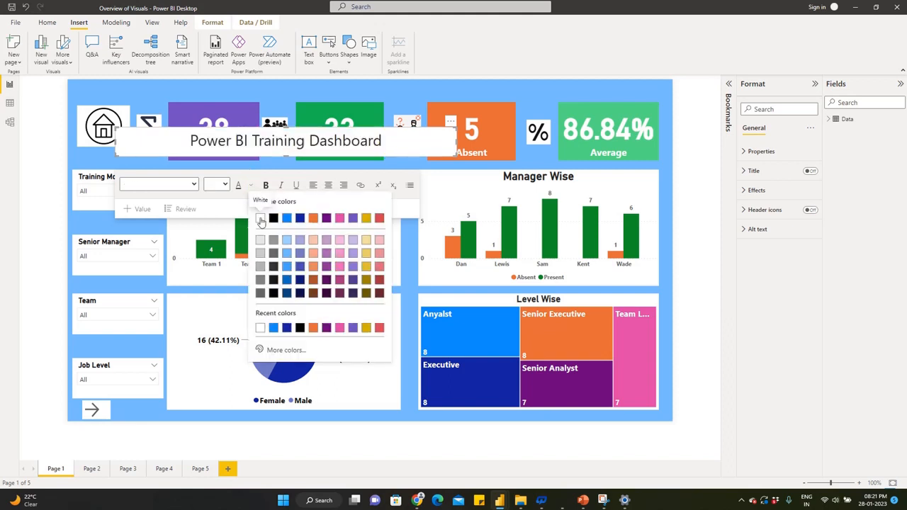
left_click(261, 220)
left_click(281, 143)
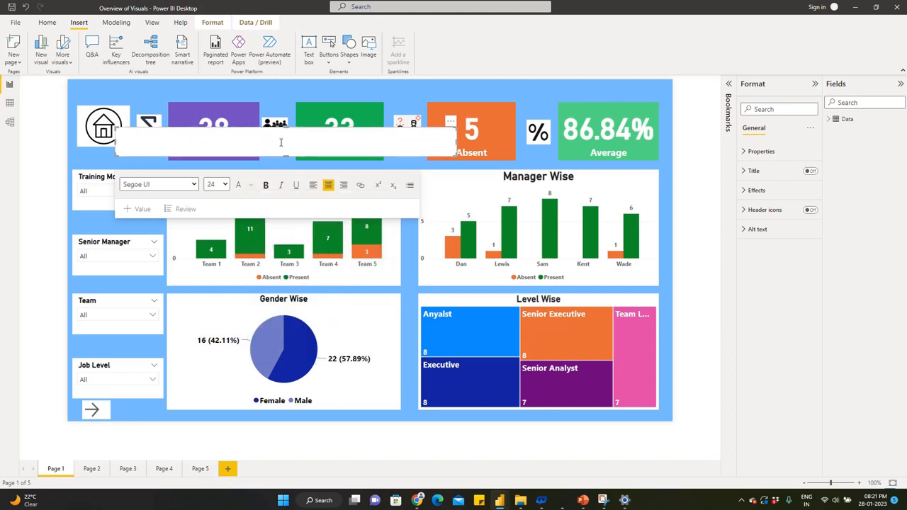
key("ctrl+a")
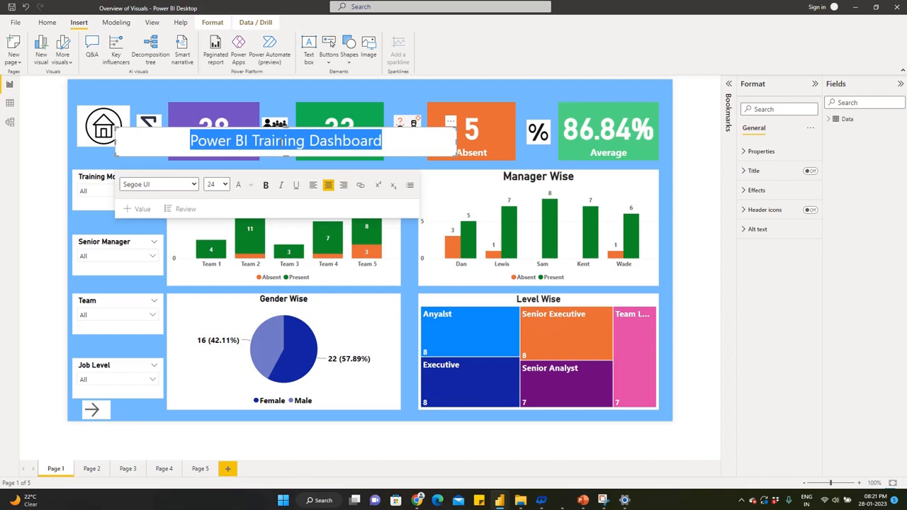
left_click(167, 137)
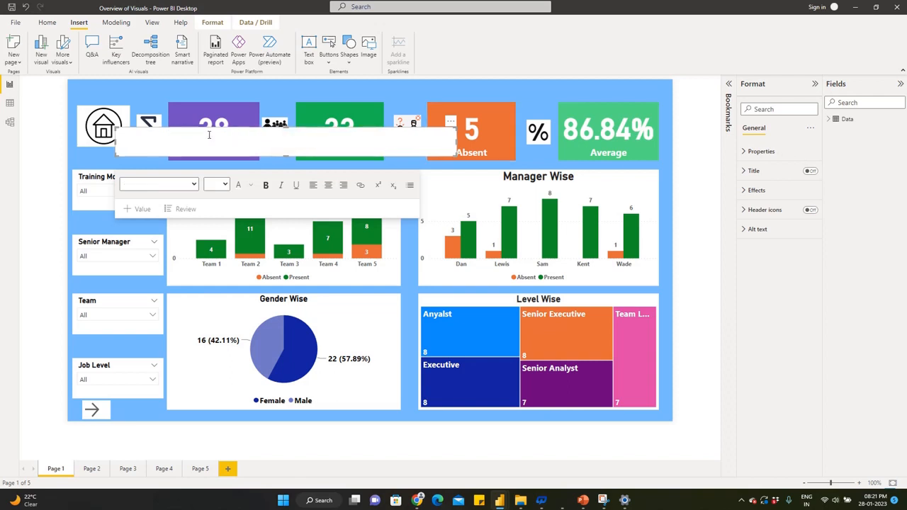
- Set the title text box's background colour to dark purple
left_click(745, 192)
left_click(761, 234)
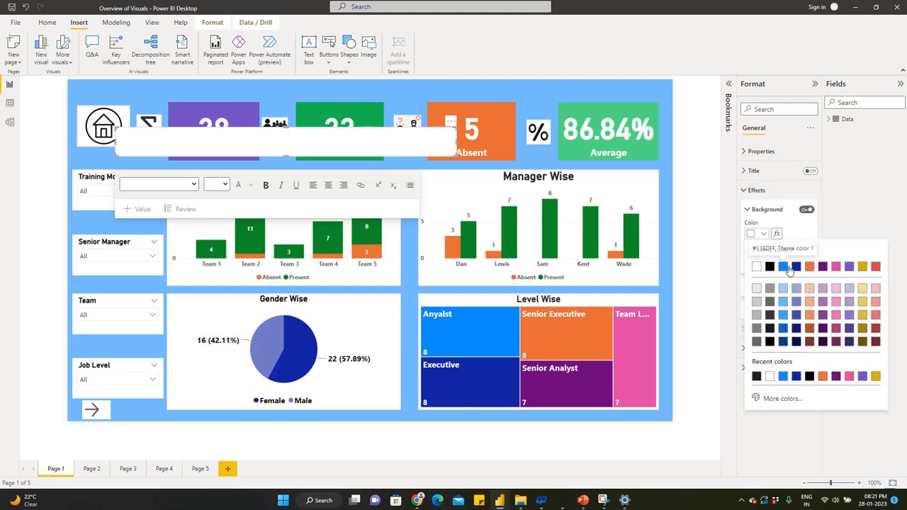
left_click(836, 376)
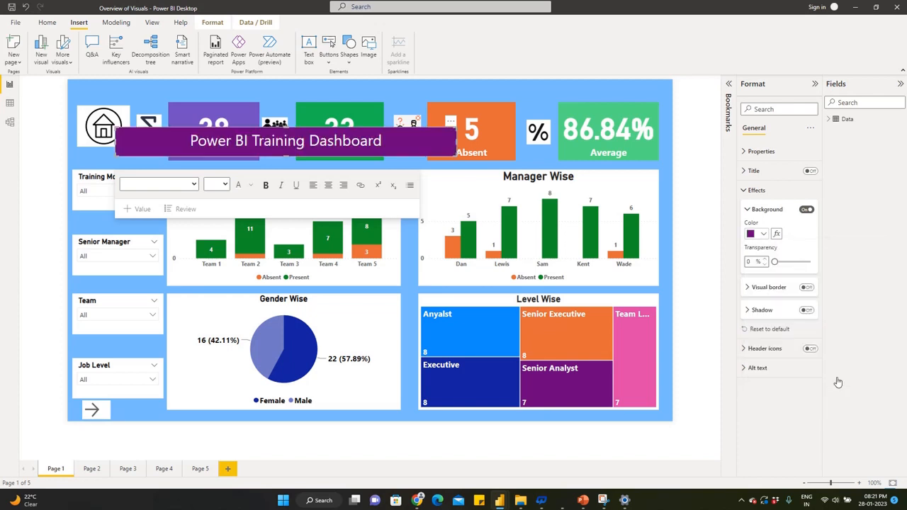
- Make the whole dashboard title text bold
left_click(365, 139)
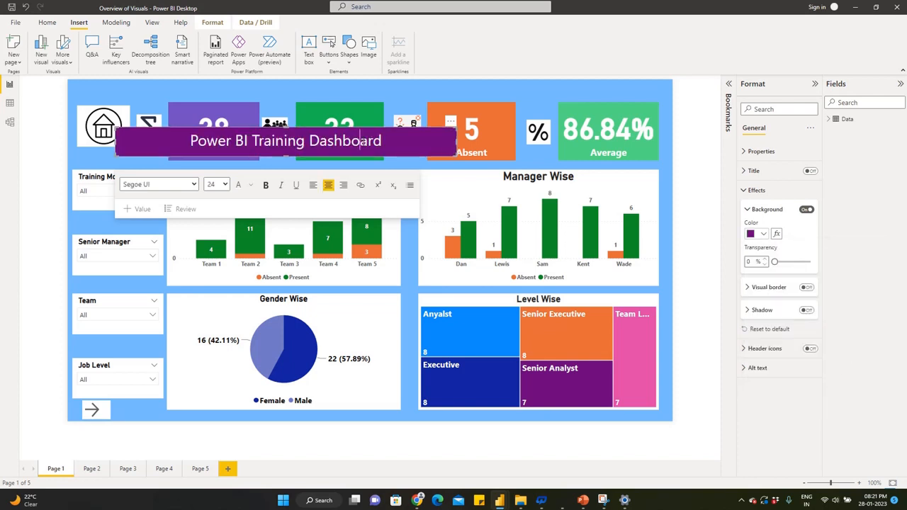
key("ctrl+a")
left_click(266, 187)
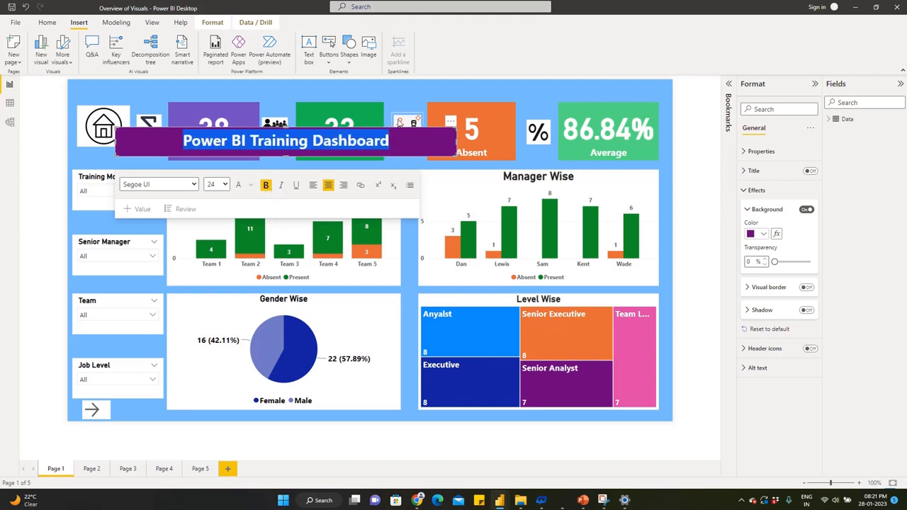
- Move the title banner to the top edge of the report page and widen it to near the page's right edge
left_click_drag(399, 128, 432, 81)
left_click_drag(490, 95, 663, 94)
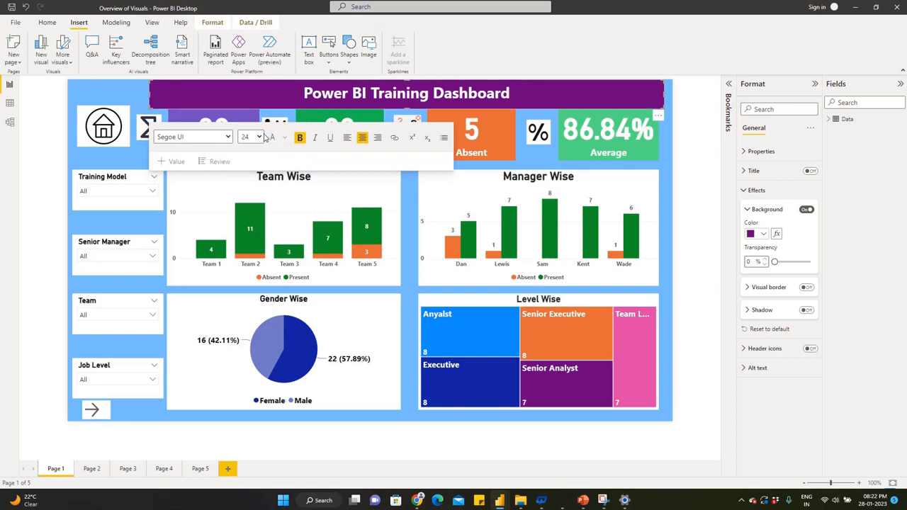
key("ctrl+a")
left_click(259, 137)
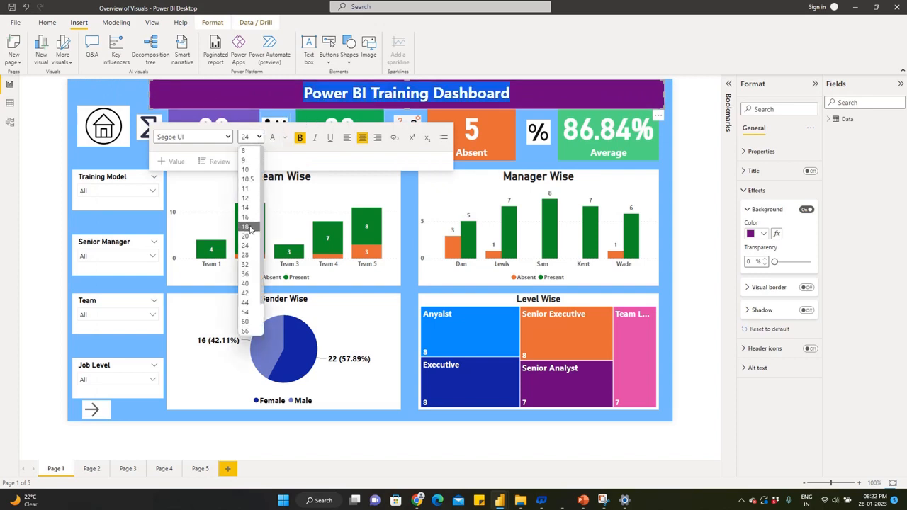
left_click(250, 232)
key("ctrl+z")
key("ctrl+a")
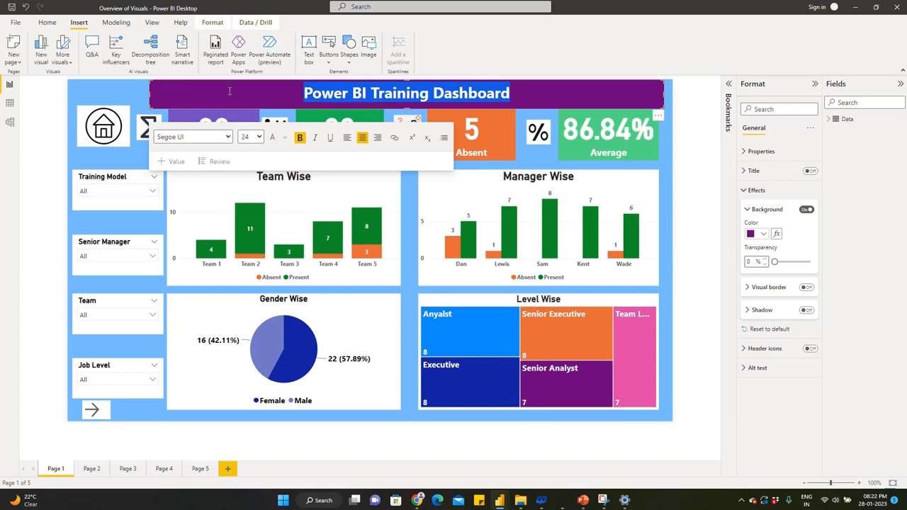
- Reduce the title banner's height slightly and shift the visuals below it down a little, keeping the banner at the page's top edge
left_click_drag(406, 108, 409, 104)
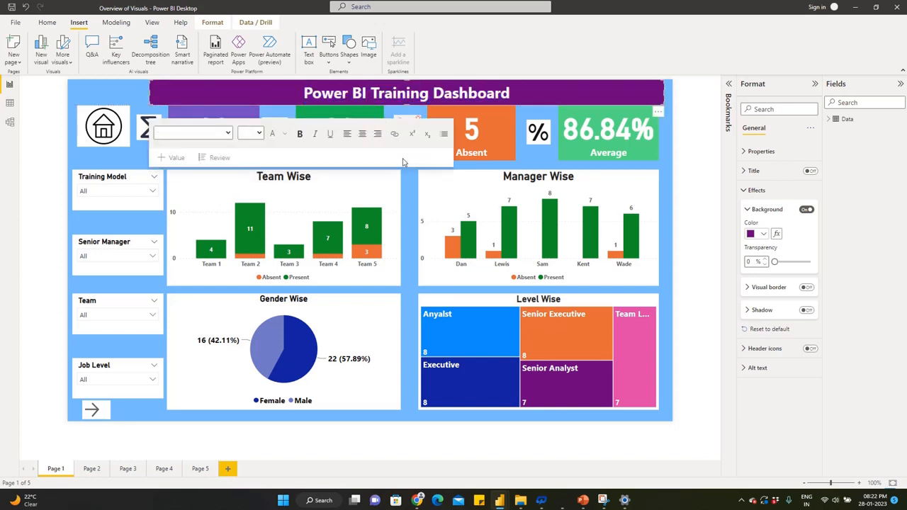
left_click(127, 92)
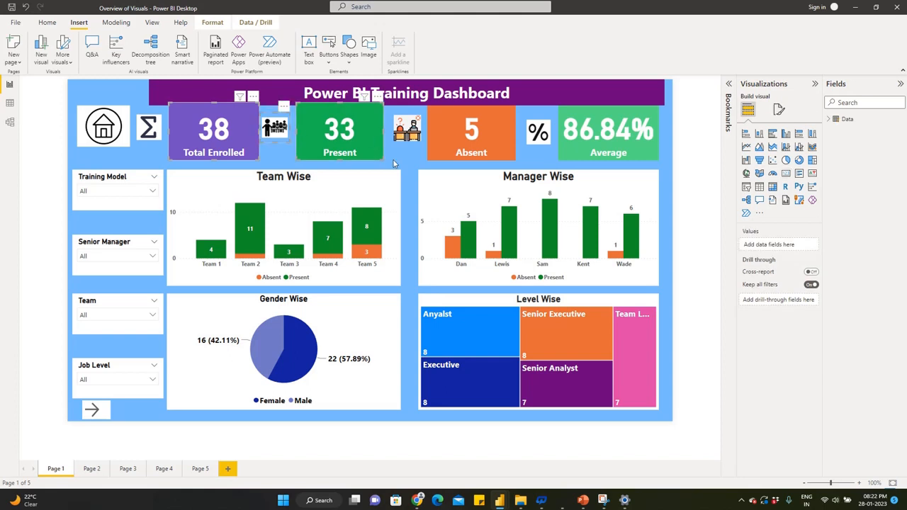
key("ctrl+a")
key("Down")
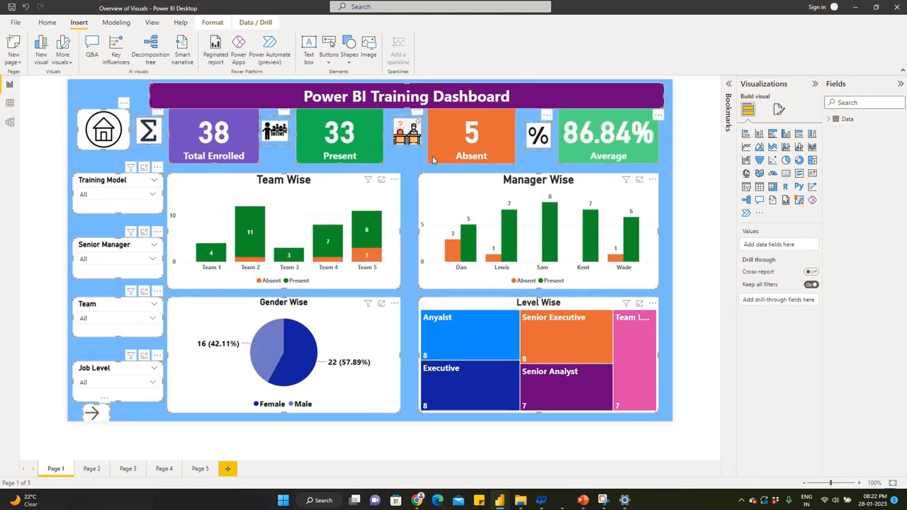
left_click(277, 81)
left_click(277, 81)
left_click(130, 94)
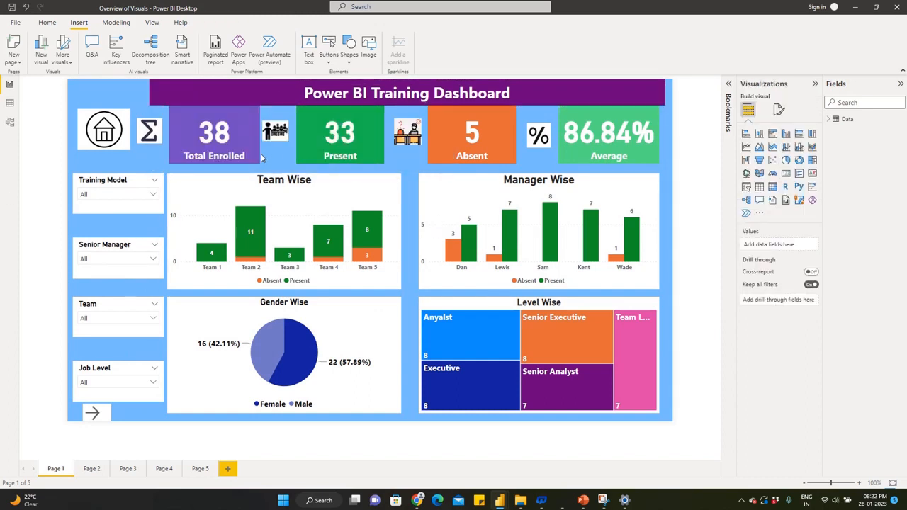
- Move the four KPI cards together slightly lower to leave a small gap beneath the title banner
left_click(255, 156)
left_click(305, 159, "ctrl")
left_click(468, 158, "ctrl")
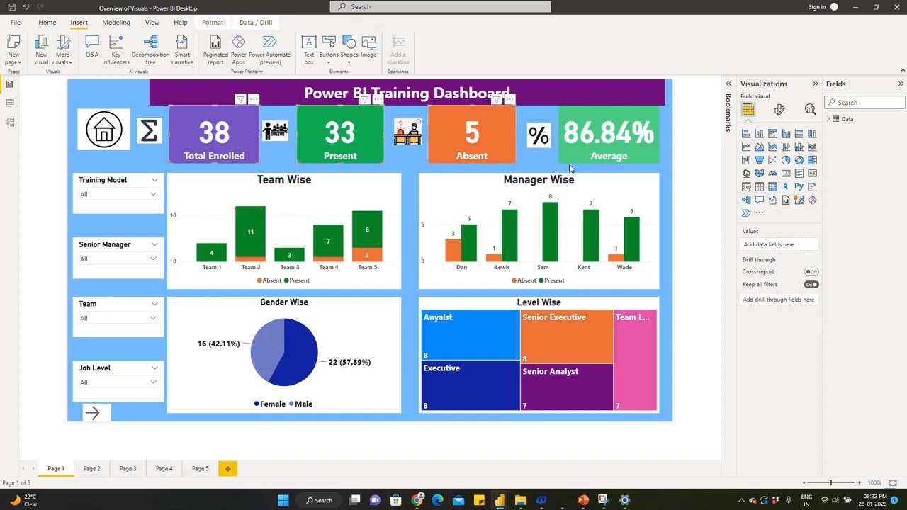
left_click(566, 157, "ctrl")
left_click_drag(564, 159, 562, 164)
left_click(407, 167)
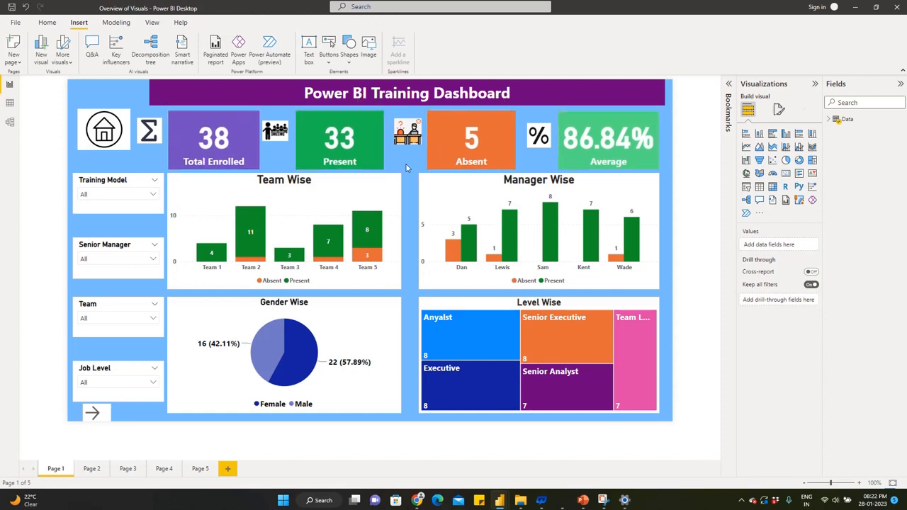
- Turn on the title banner's visual border with 5 px rounded corners
left_click(247, 93)
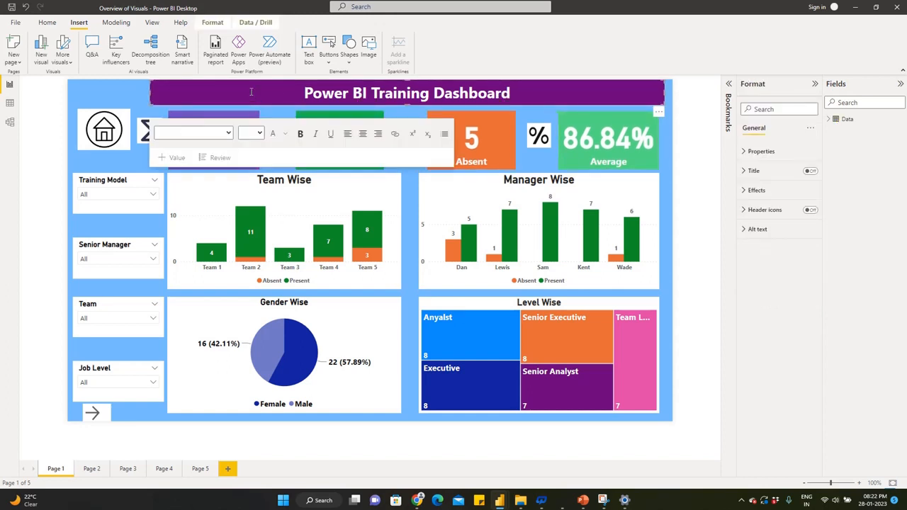
left_click(744, 190)
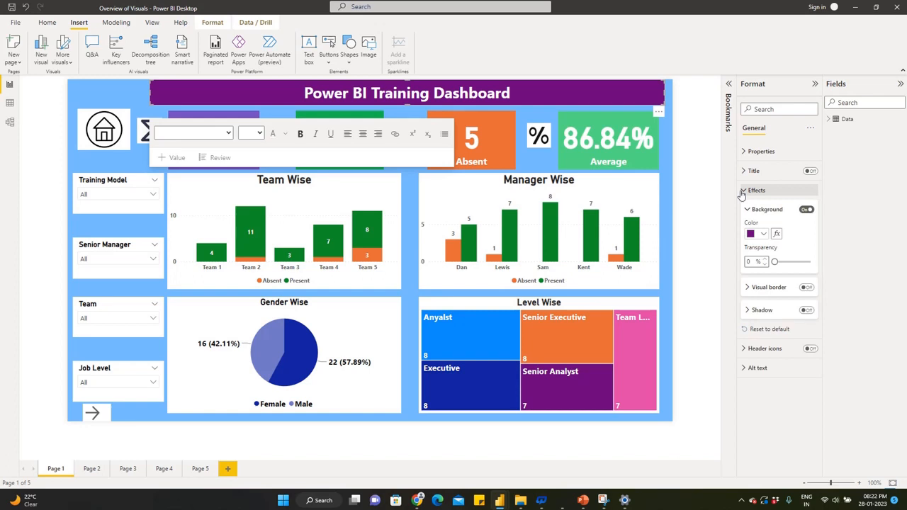
left_click(746, 286)
left_click(807, 287)
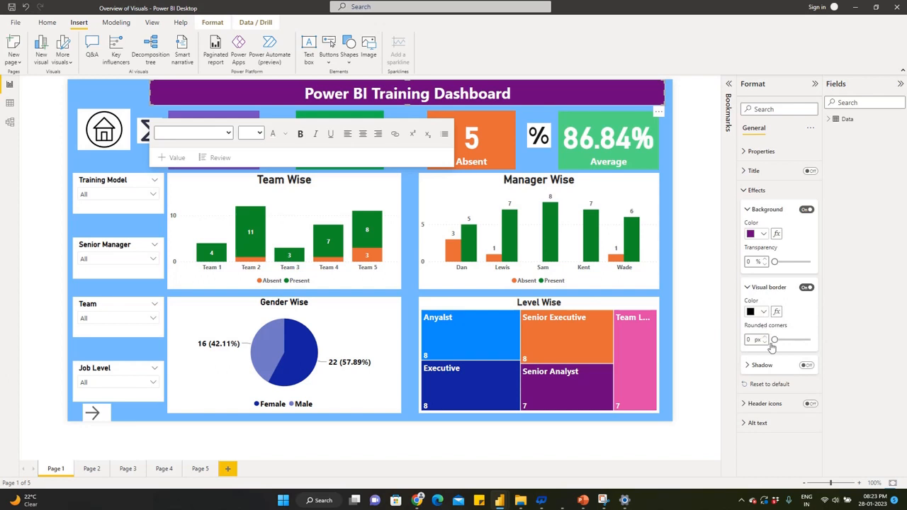
left_click_drag(775, 340, 780, 340)
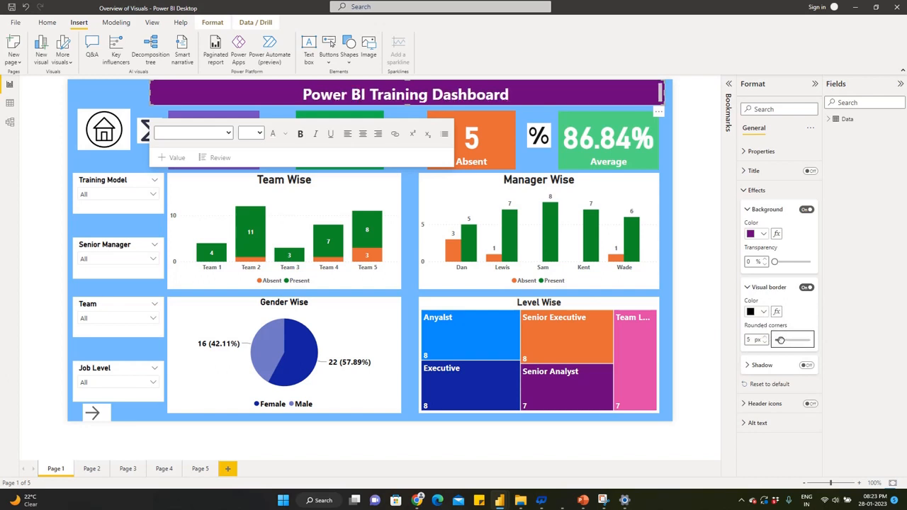
left_click(135, 99)
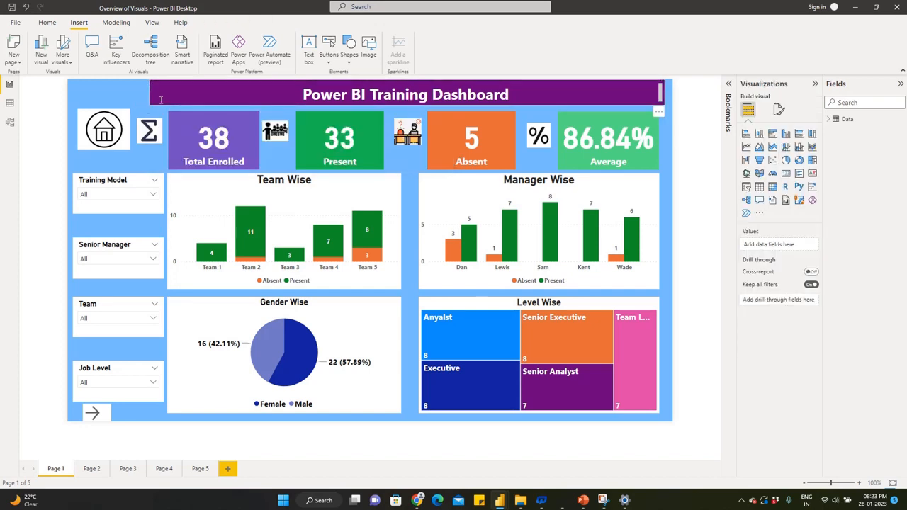
- Stretch the title banner on both sides so it spans the full width of the report page
left_click(149, 92)
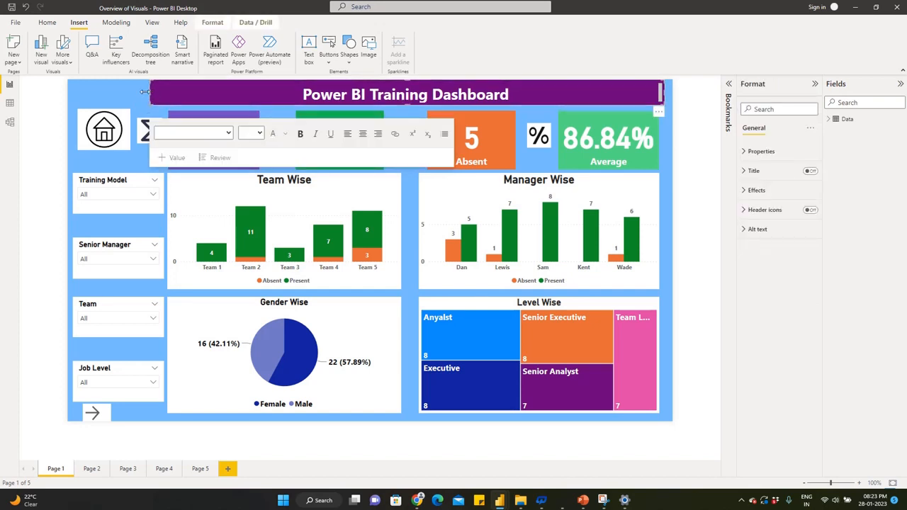
left_click_drag(145, 92, 66, 92)
left_click_drag(665, 95, 673, 97)
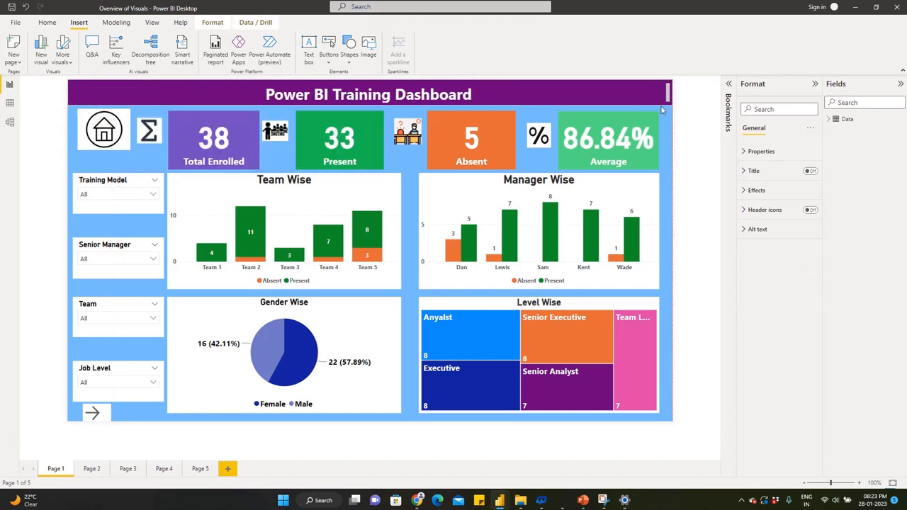
left_click(661, 109)
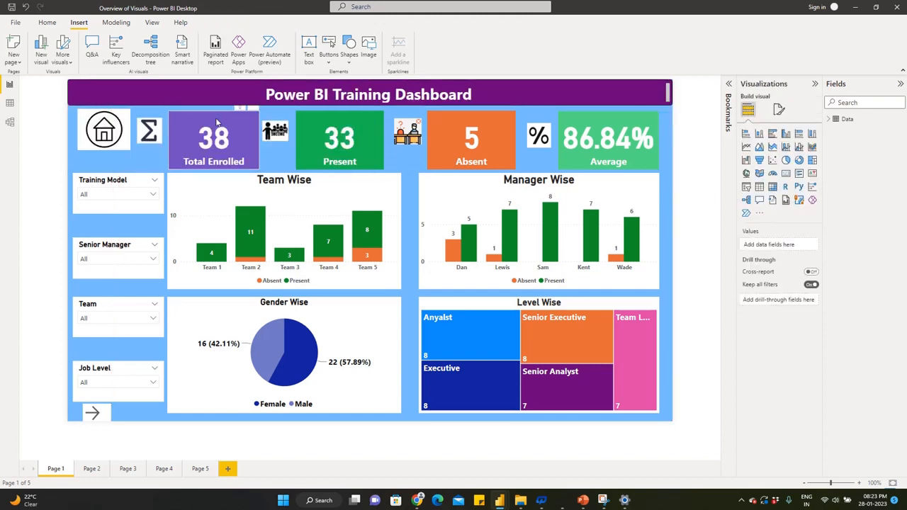
- Give the Team Wise chart a blue visual border with 10 px rounded corners
left_click(176, 182)
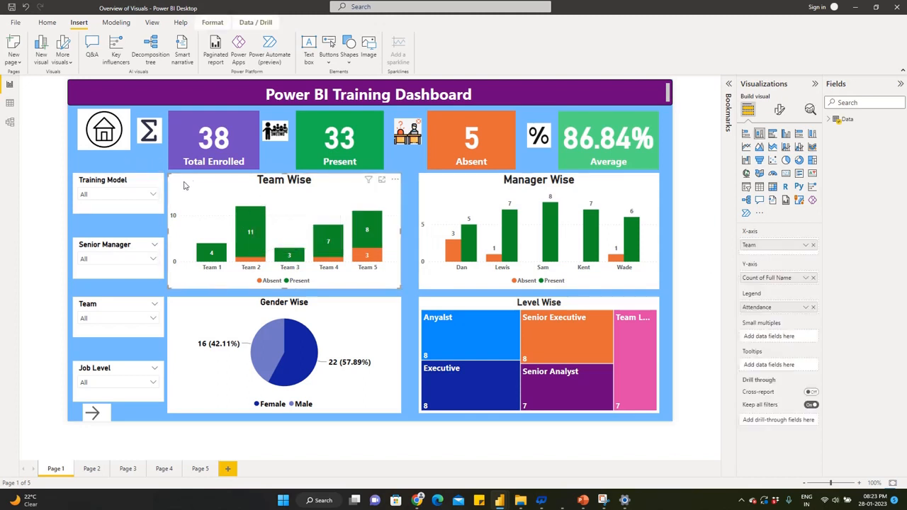
left_click(779, 112)
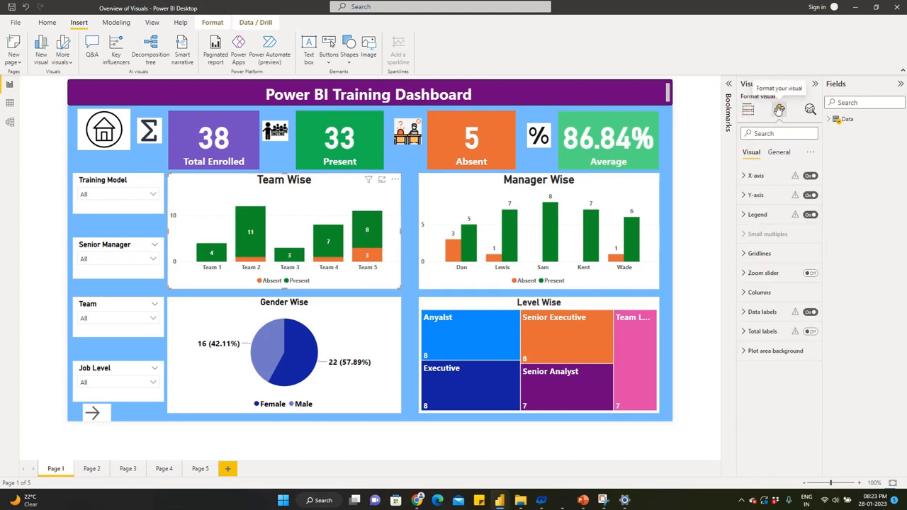
left_click(779, 152)
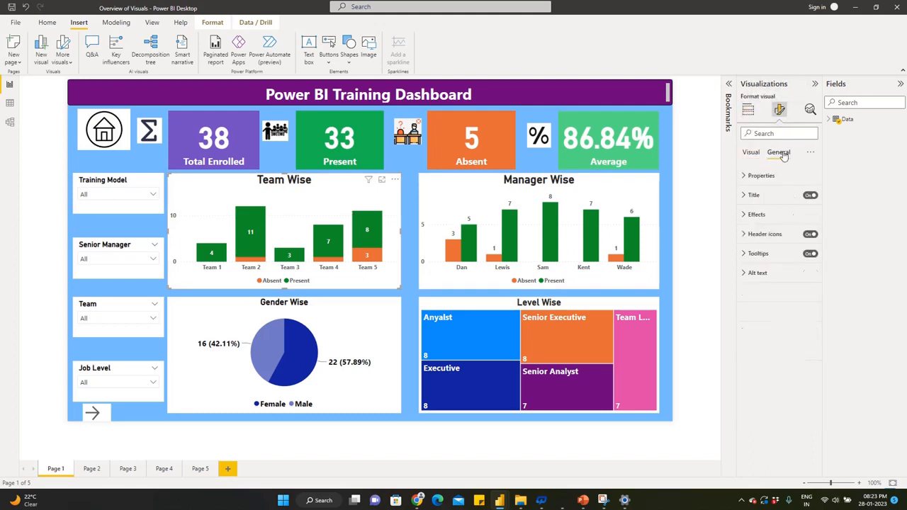
left_click(753, 214)
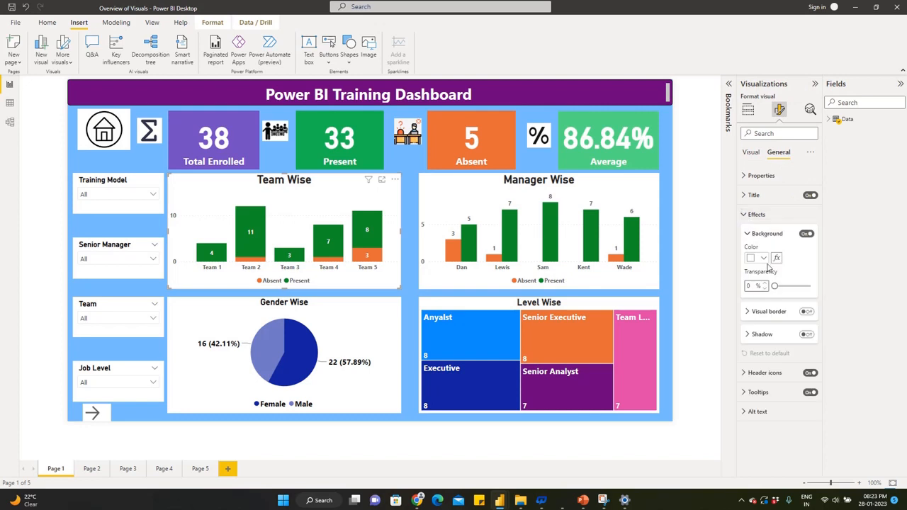
left_click(748, 314)
left_click(805, 312)
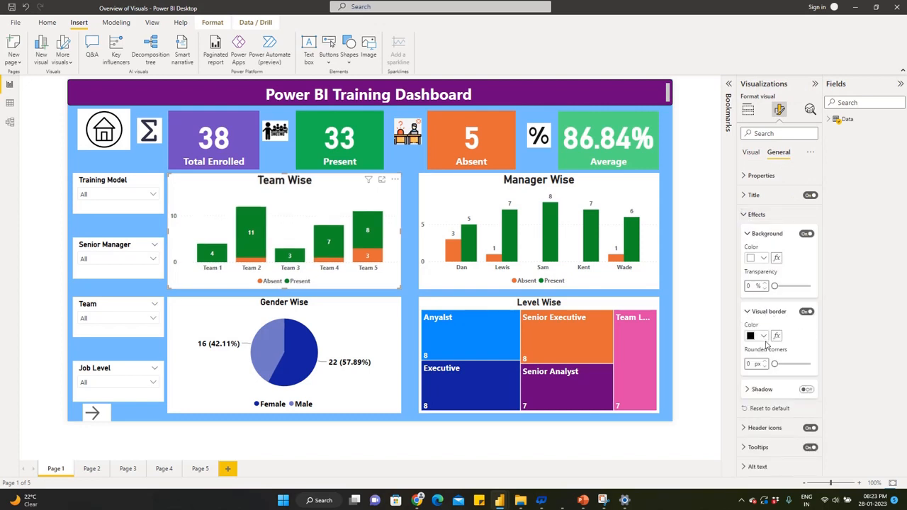
left_click_drag(778, 367, 787, 364)
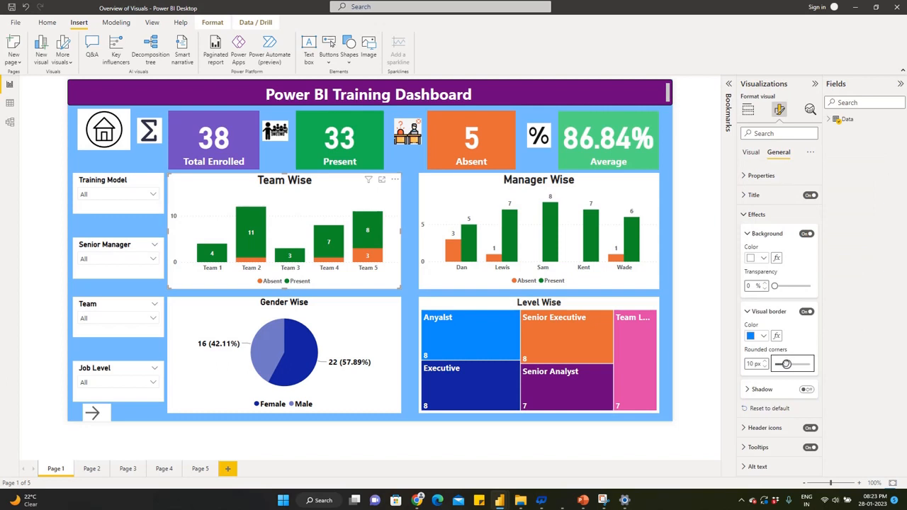
left_click(409, 286)
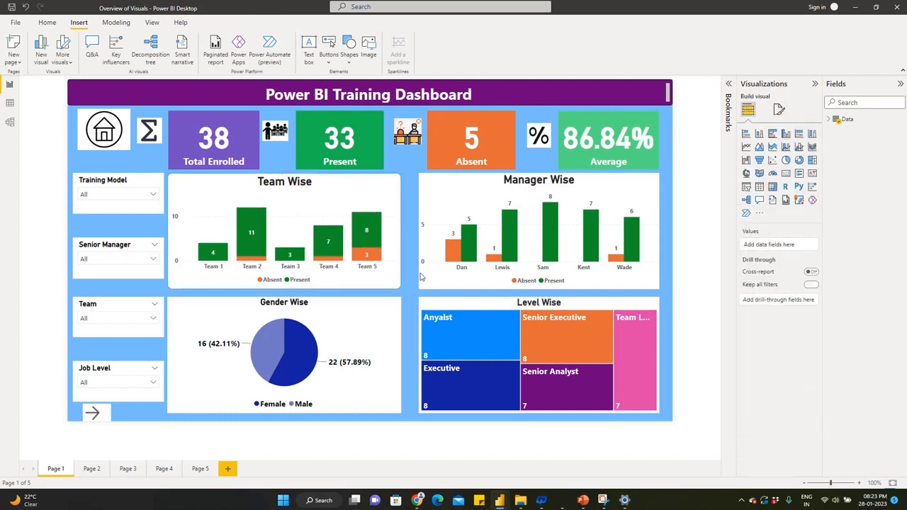
- Give the Manager Wise chart a blue visual border with 10 px rounded corners
left_click(427, 184)
left_click(756, 214)
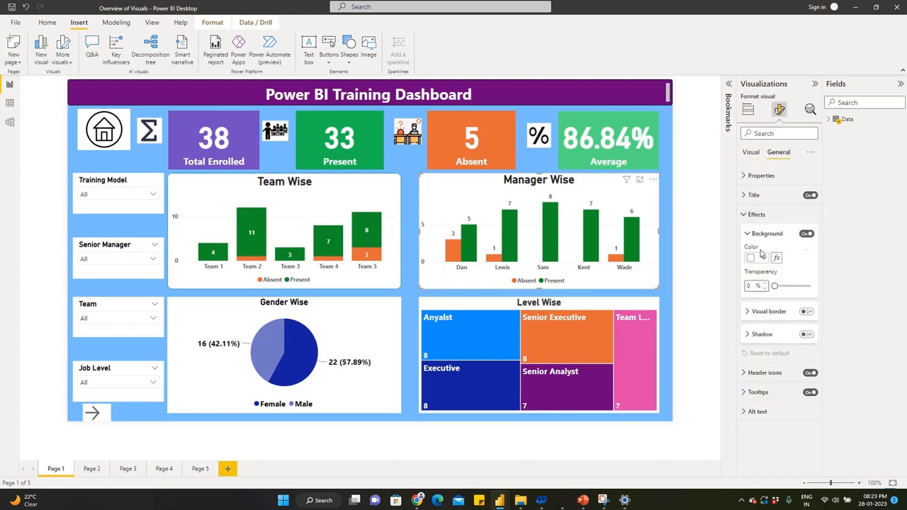
left_click(749, 317)
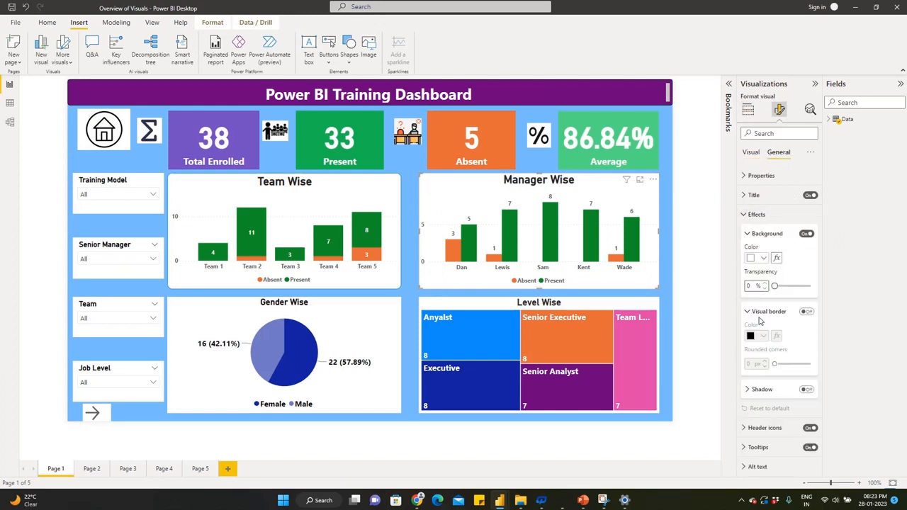
left_click(807, 312)
left_click(763, 336)
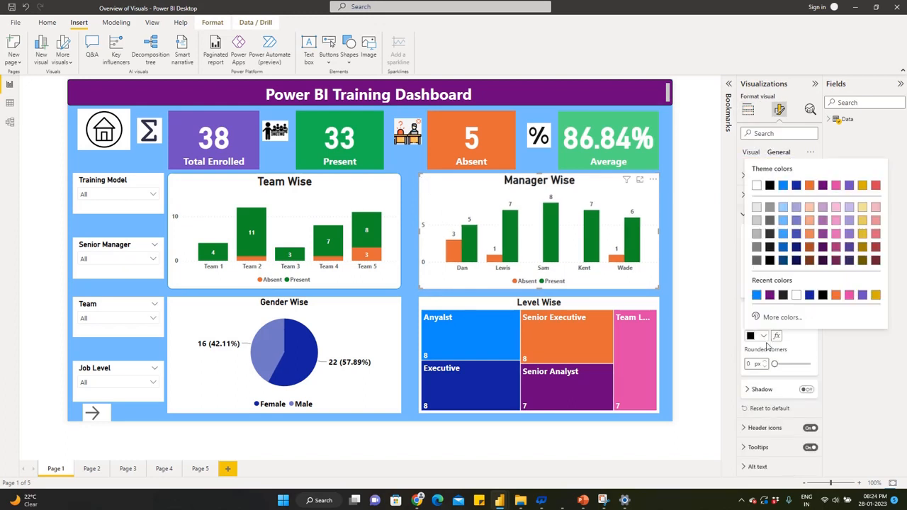
left_click(779, 187)
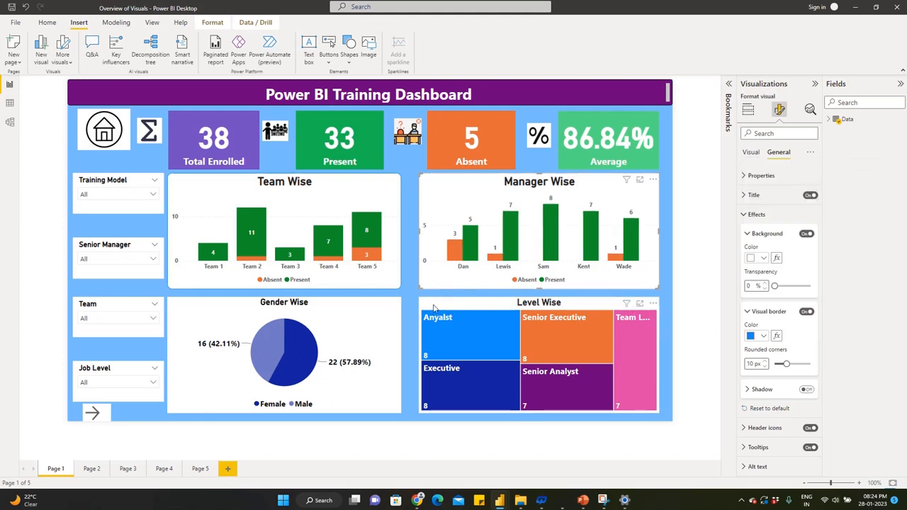
- Give the Level Wise treemap a blue visual border with 9 px rounded corners
left_click(434, 307)
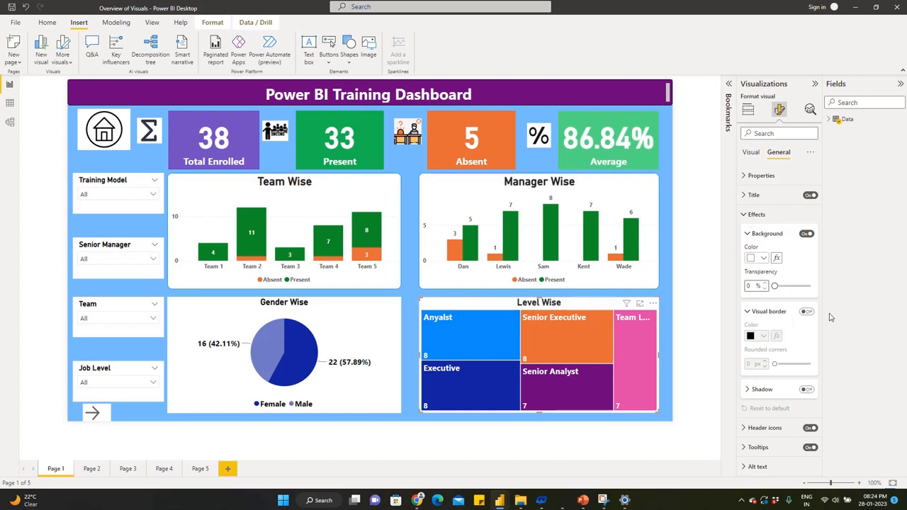
left_click(806, 311)
left_click(764, 336)
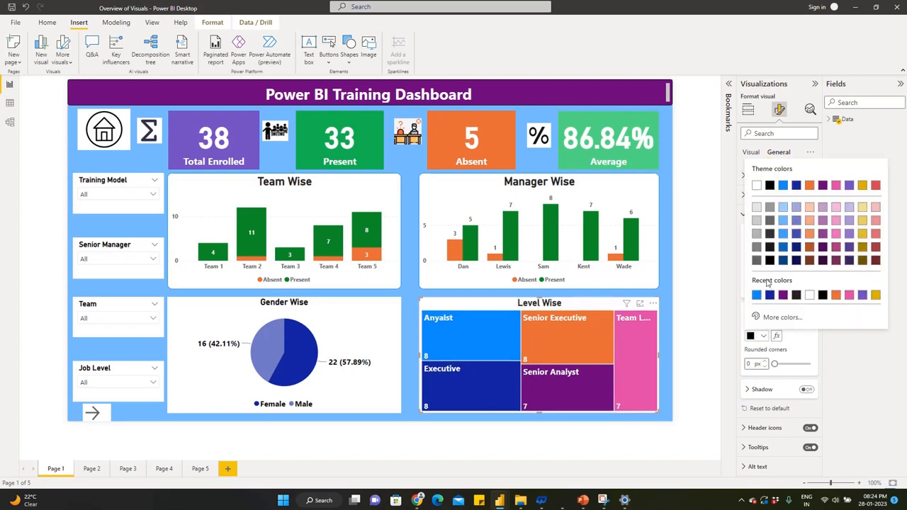
left_click(784, 187)
left_click_drag(774, 362, 785, 363)
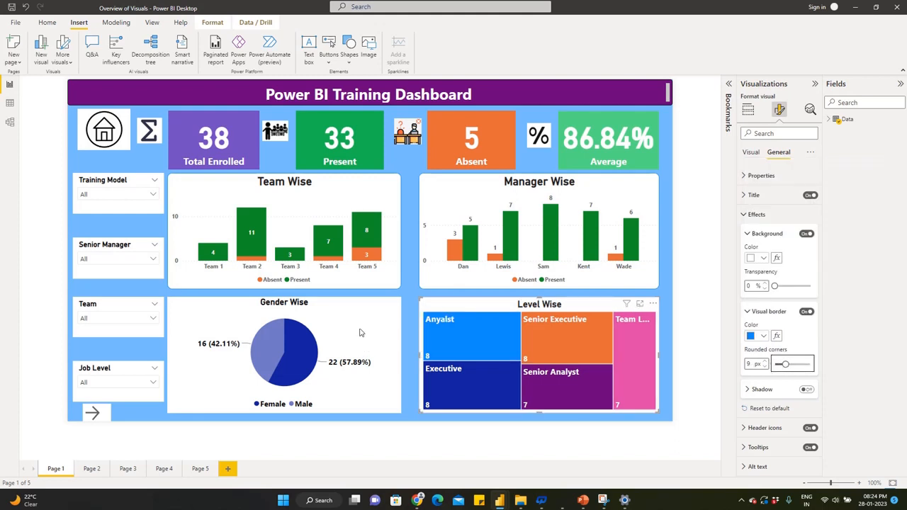
- Add visual borders with rounded corners to the Gender Wise pie chart and the Job Level slicer
left_click(182, 309)
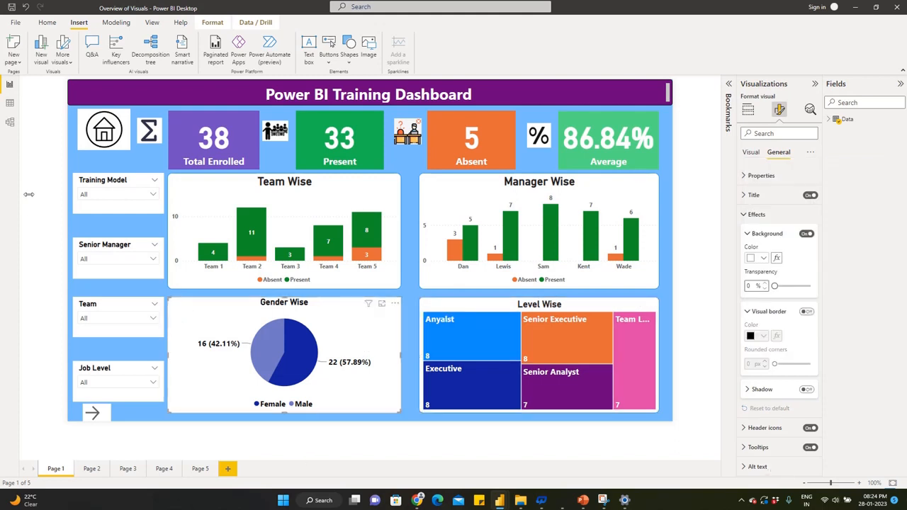
left_click(807, 311)
left_click(117, 369)
left_click(806, 312)
left_click_drag(774, 363, 785, 364)
left_click(763, 336)
- Add visual borders with rounded corners to the Team and Senior Manager slicers
left_click(114, 304)
left_click(806, 312)
left_click(114, 246)
left_click(763, 259)
key("ctrl+z")
left_click(806, 311)
left_click(763, 336)
- Add a blue visual border with rounded corners to the Training Model slicer
left_click(106, 180)
left_click(806, 312)
left_click(763, 336)
left_click(780, 180)
left_click(157, 293)
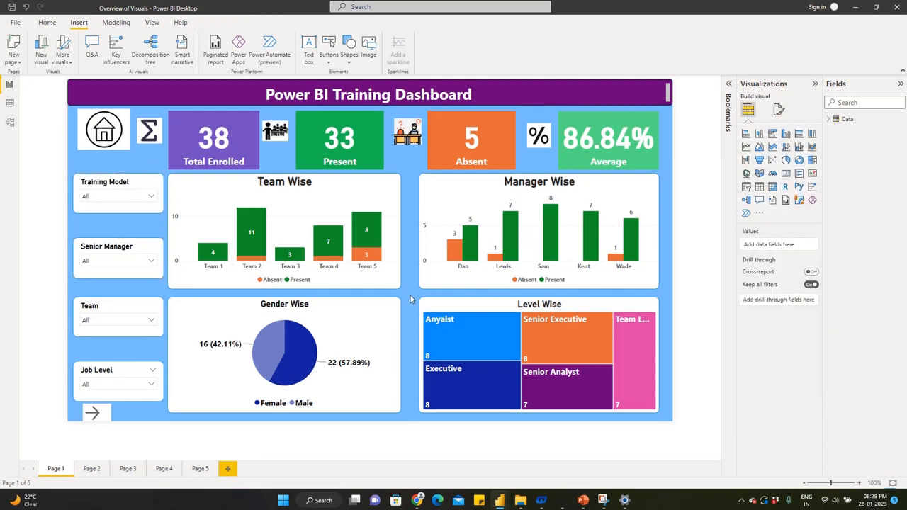